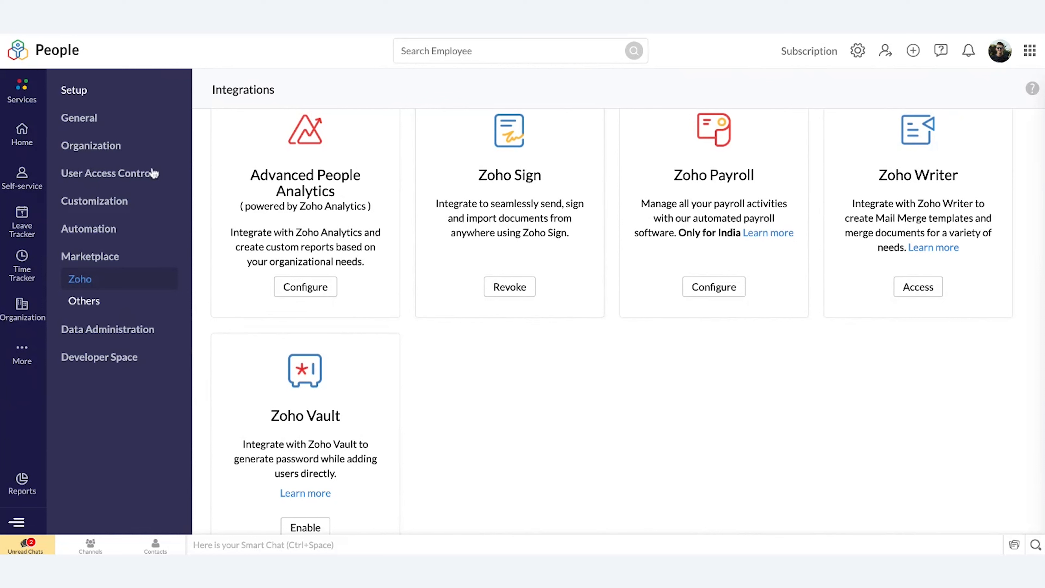
Step: Open the e-signature documents list in the Files service
left_click(28, 354)
left_click(109, 180)
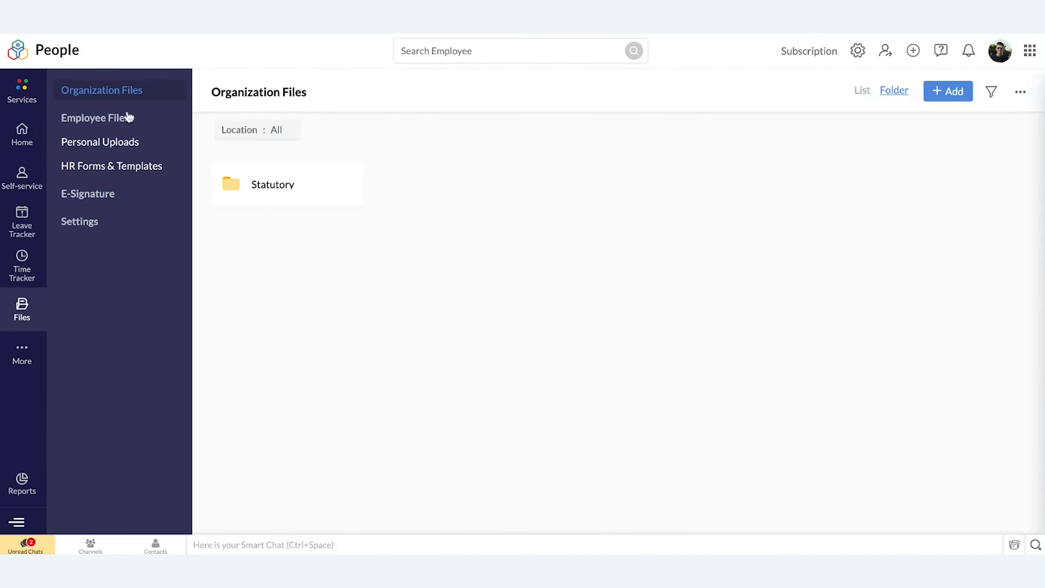
left_click(92, 202)
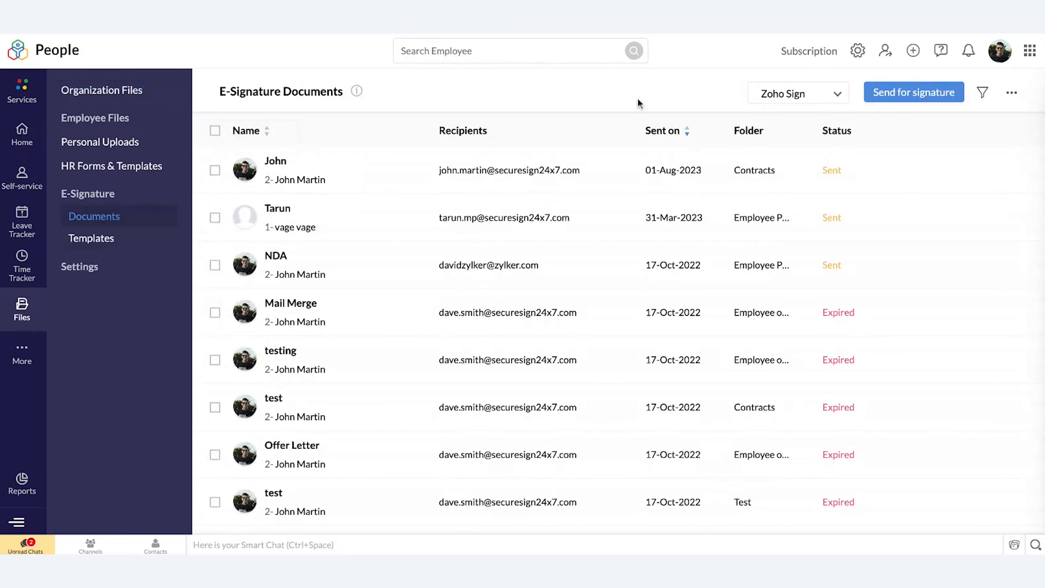
Step: Start a send-for-signature request and view the cloud services available for attaching a file
left_click(920, 101)
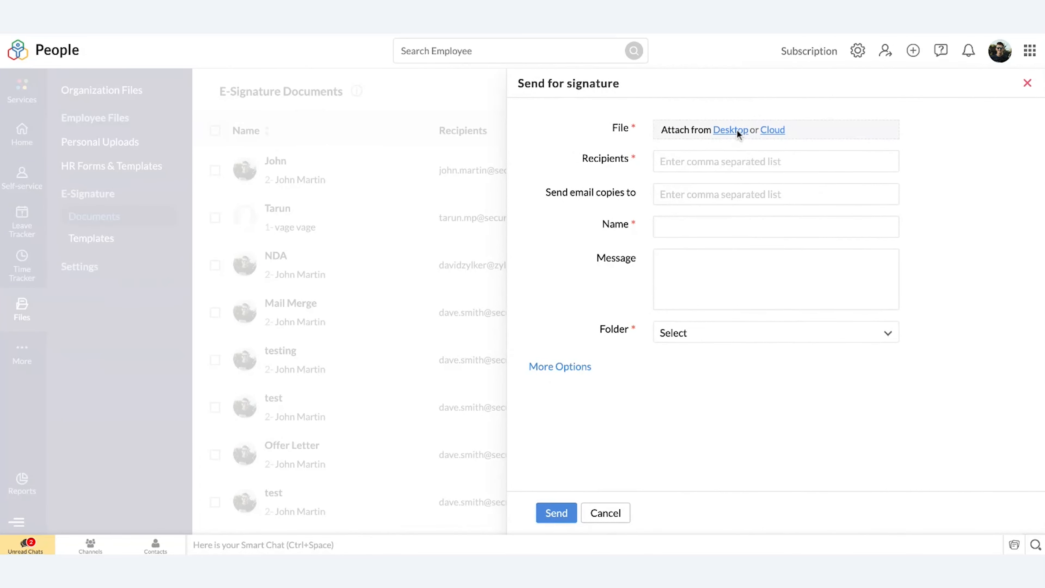
left_click(769, 131)
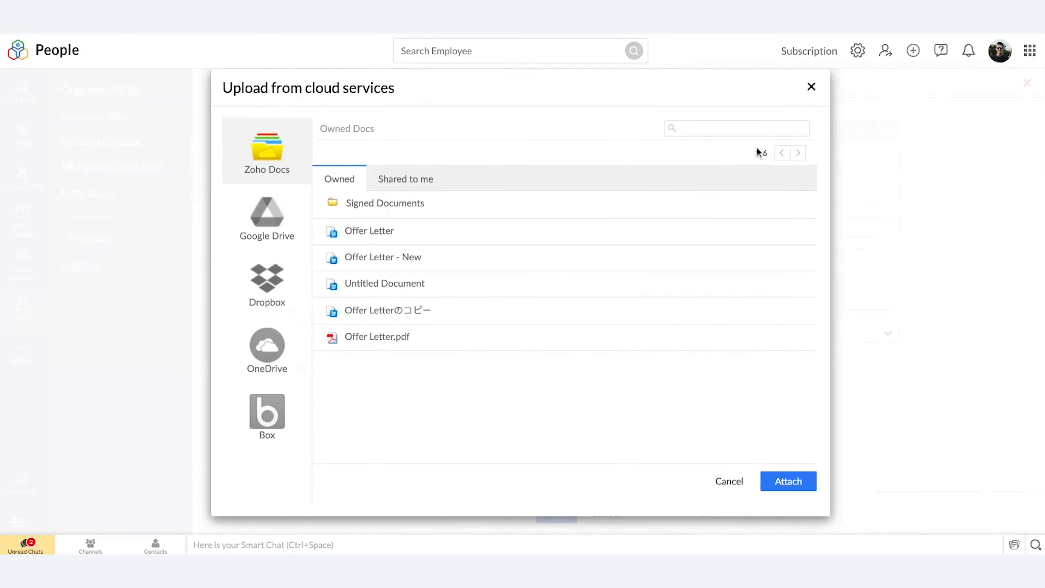
left_click(811, 88)
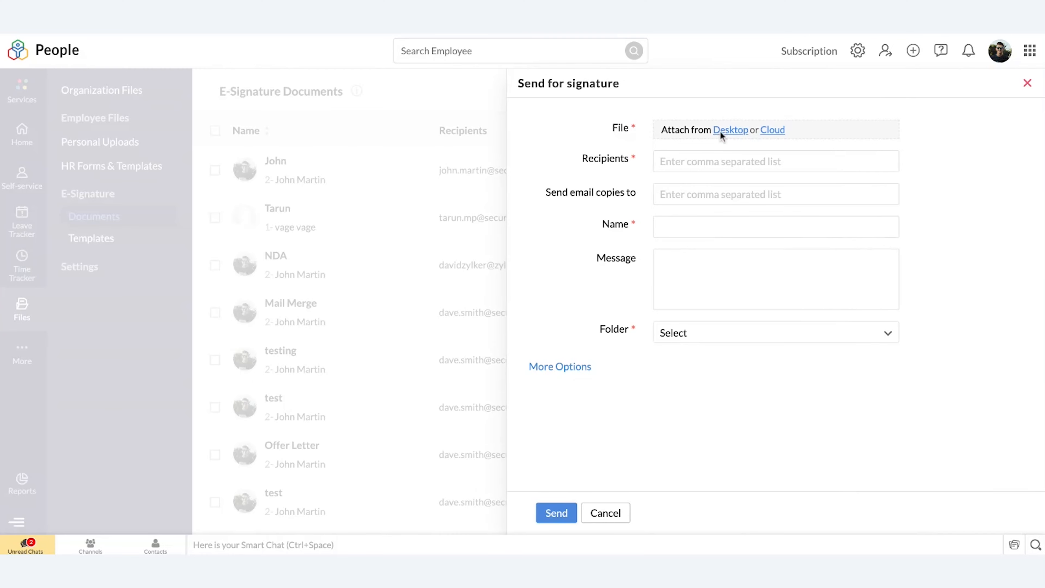
Step: Attach Social Media Policy.pdf from the desktop and review the recipient, email copy, name, message and folder fields
left_click(764, 162)
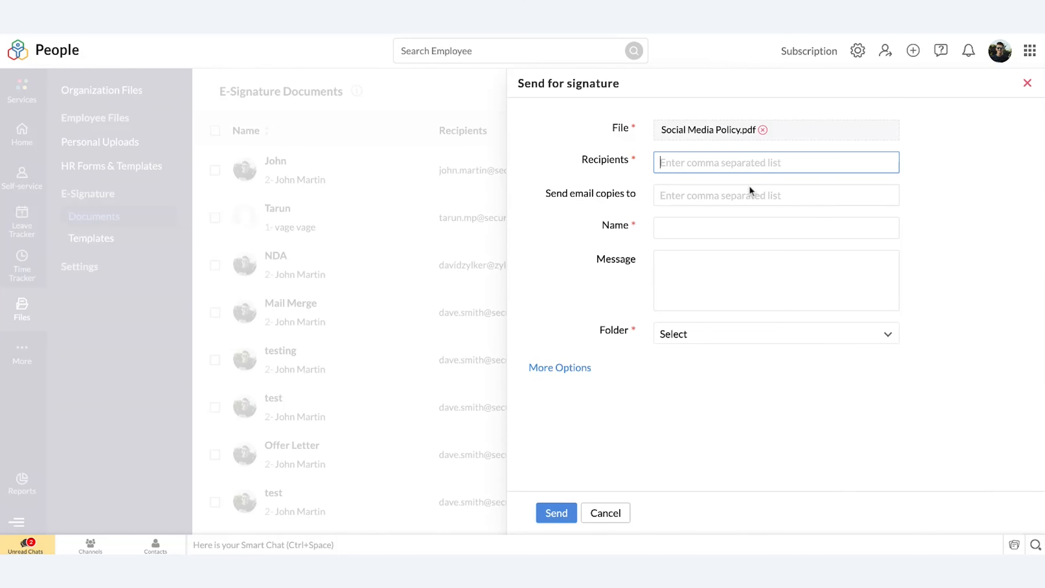
left_click(736, 197)
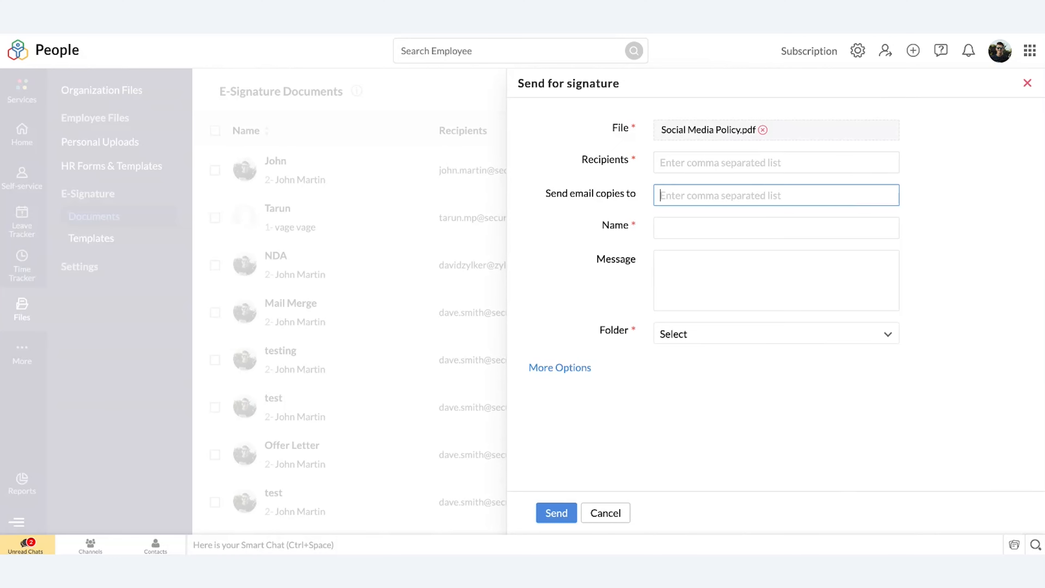
left_click(714, 229)
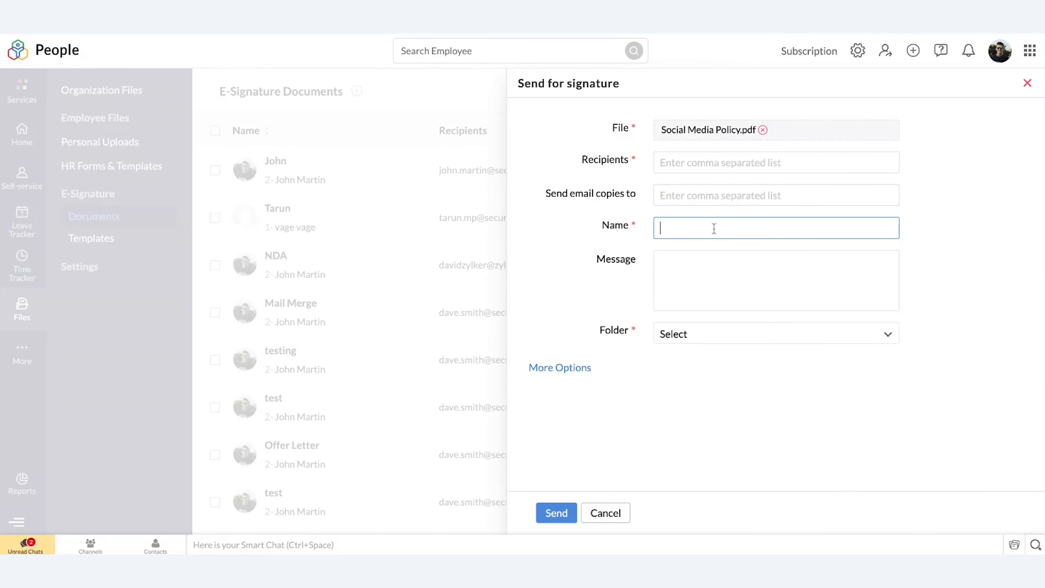
left_click(706, 263)
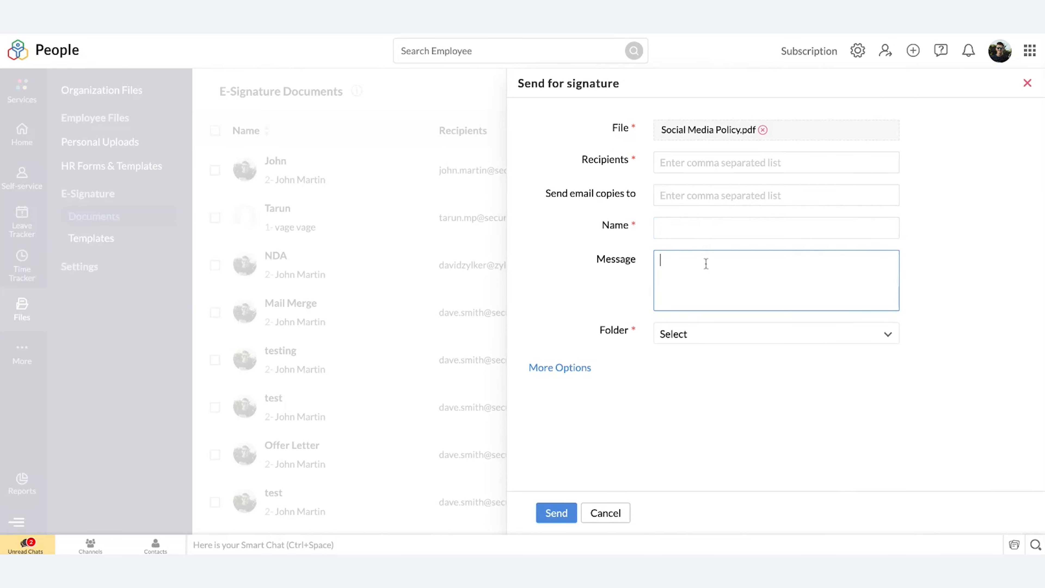
left_click(696, 335)
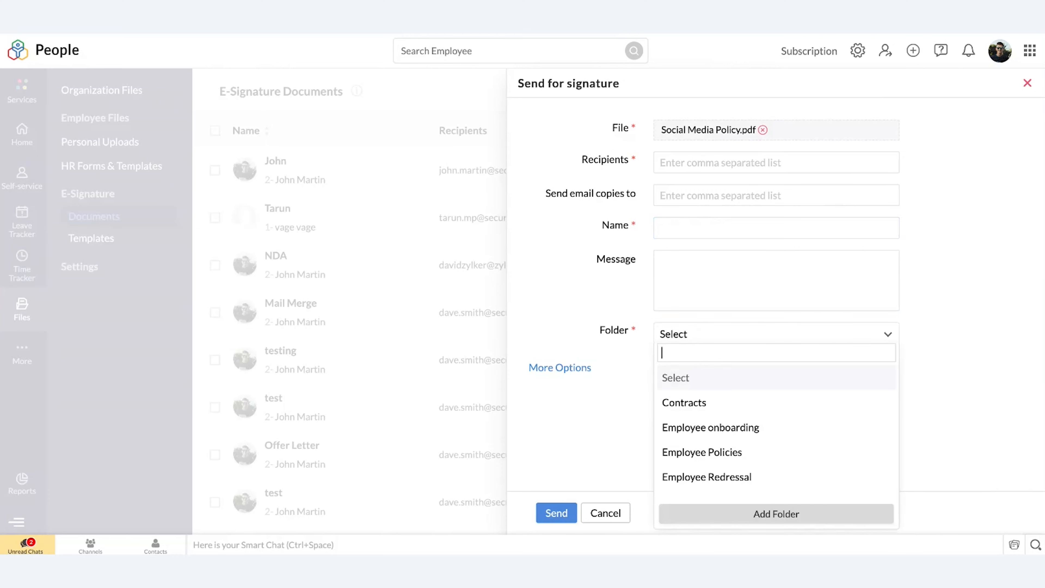
scroll(704, 452, "down", 3)
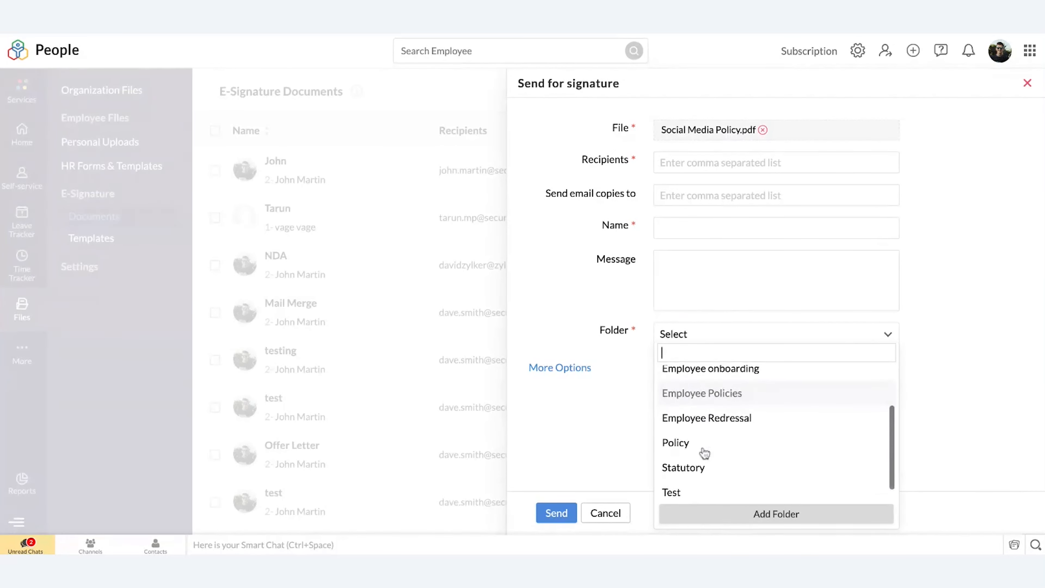
scroll(777, 428, "up", 3)
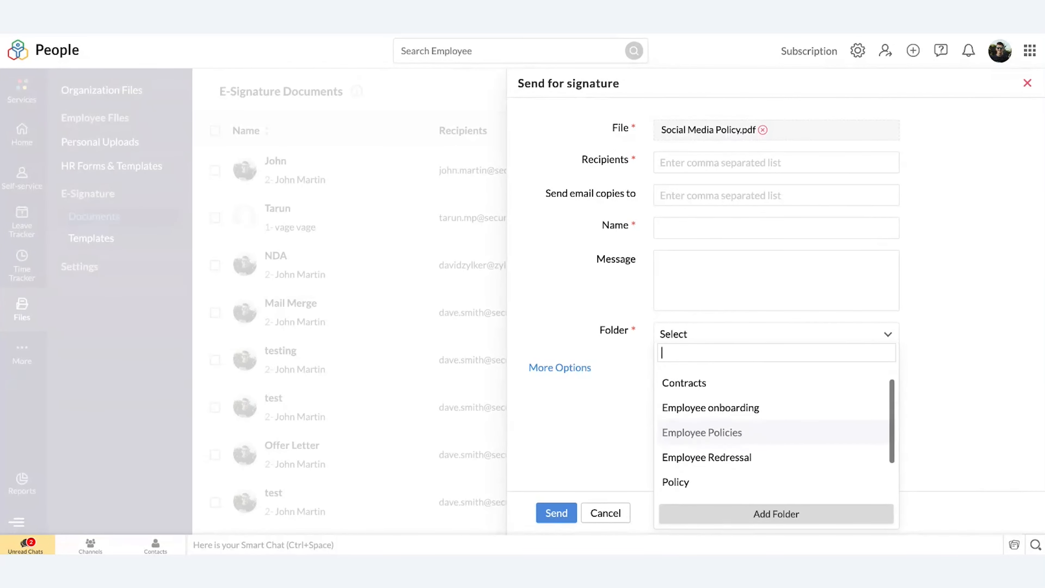
Step: Enable the reminder in the additional options of the signature request and cancel the request
left_click(561, 367)
scroll(562, 373, "down", 3)
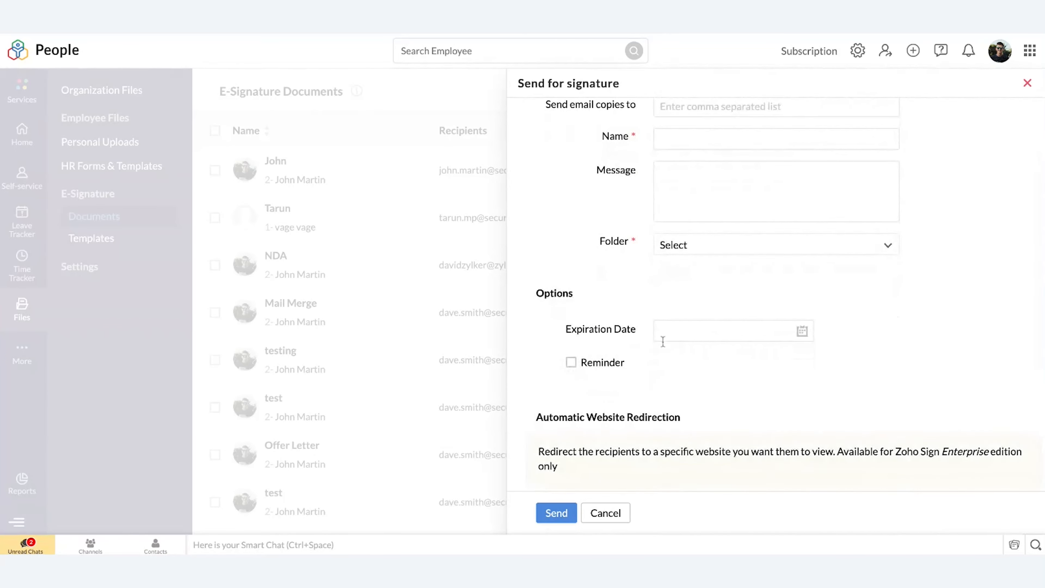
left_click(572, 366)
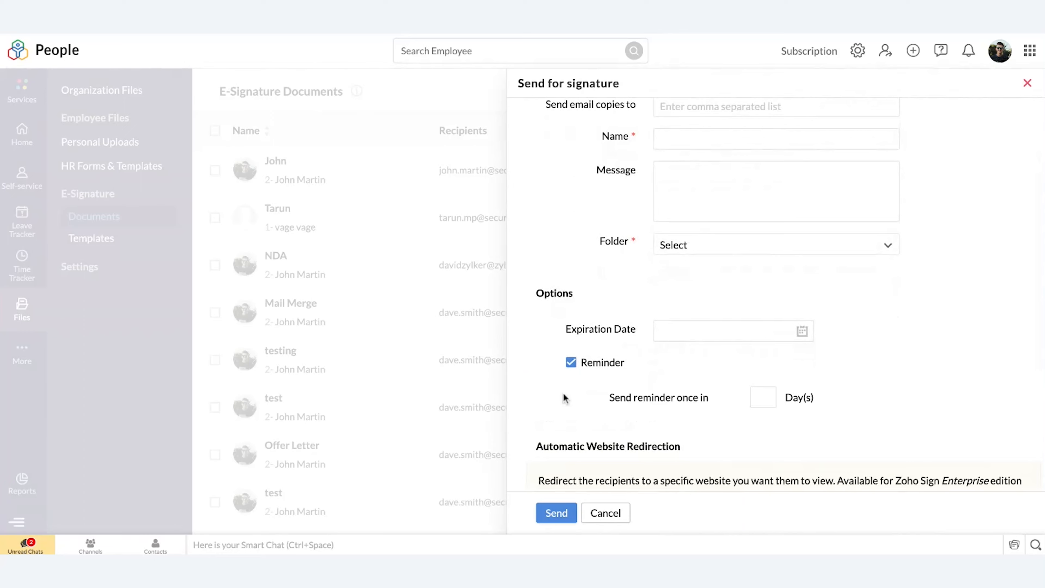
scroll(562, 397, "down", 3)
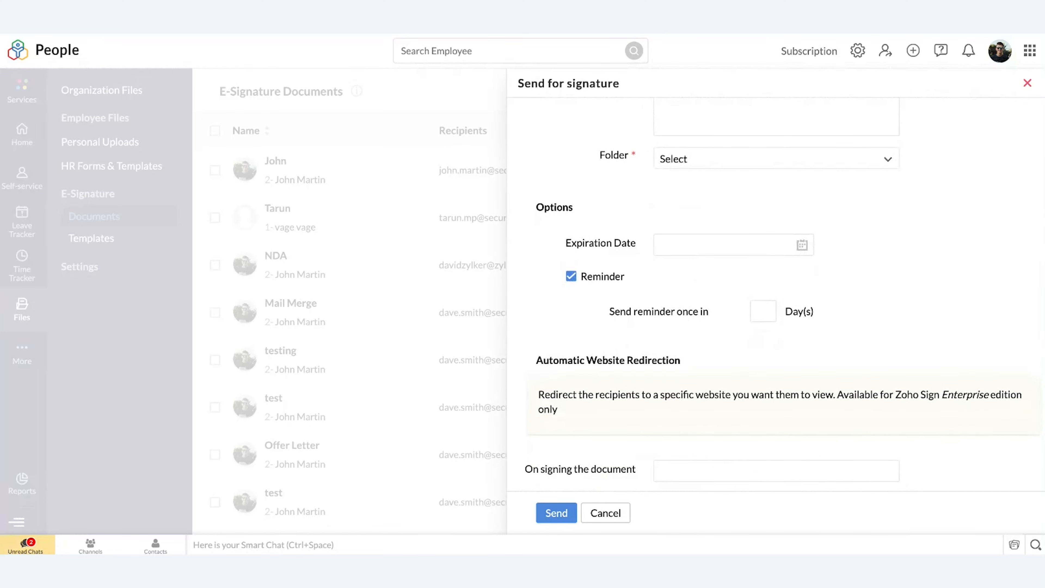
scroll(781, 304, "down", 3)
scroll(781, 304, "down", 1)
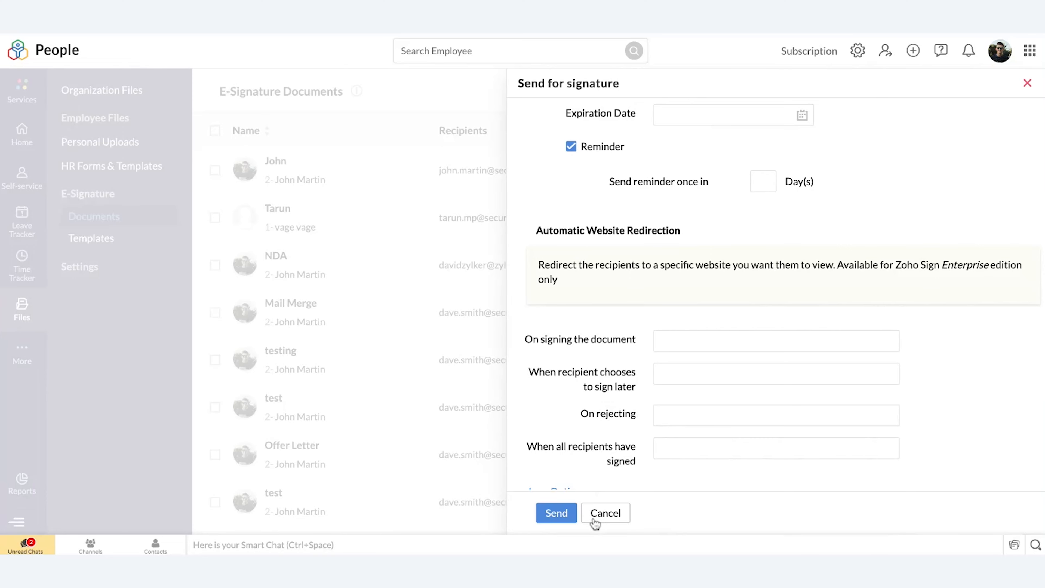
left_click(605, 512)
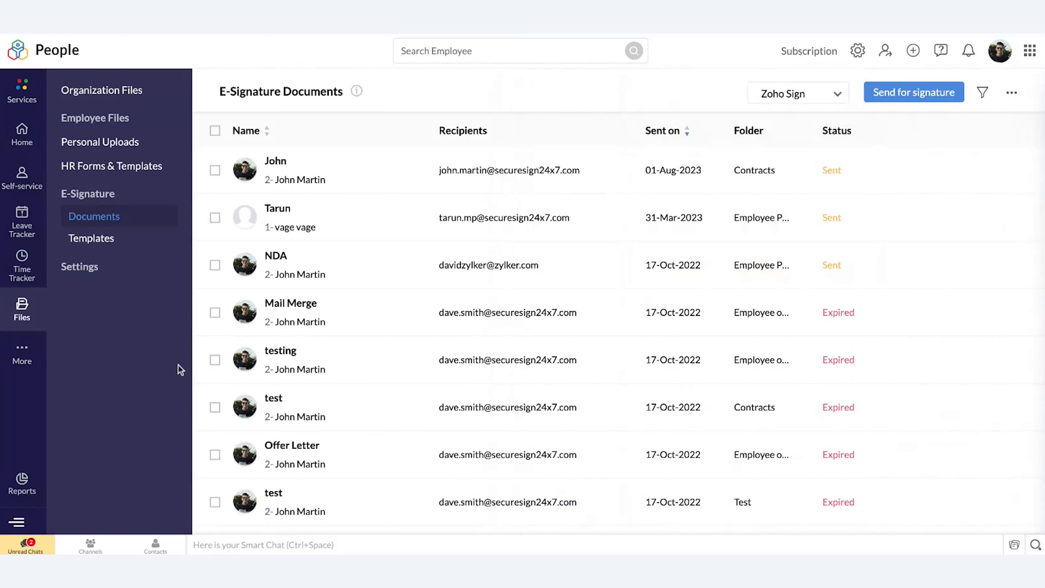
Step: Start a send-for-signature request for the second employee in the Organization employee list
left_click(21, 356)
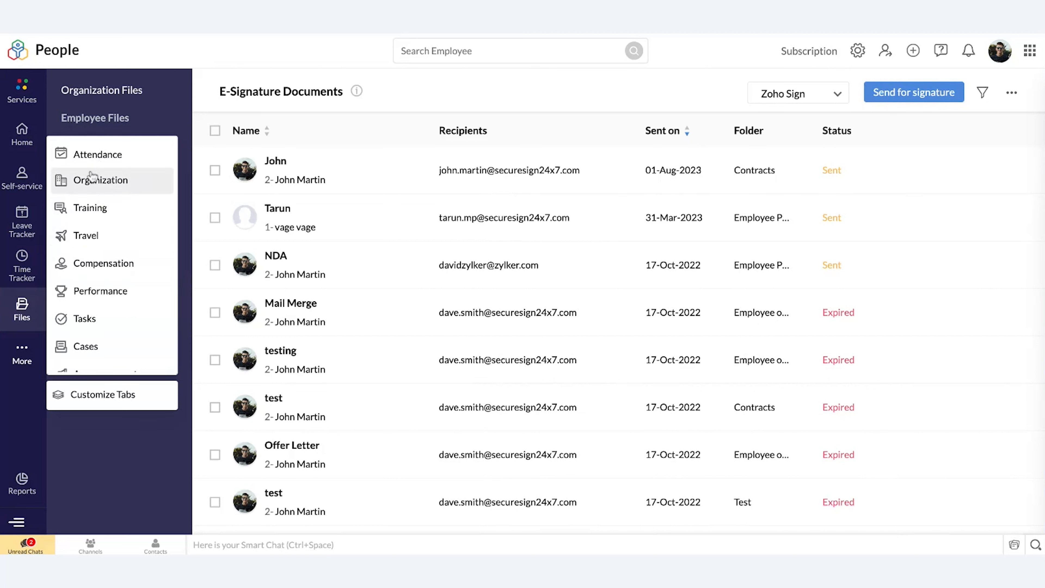
left_click(86, 188)
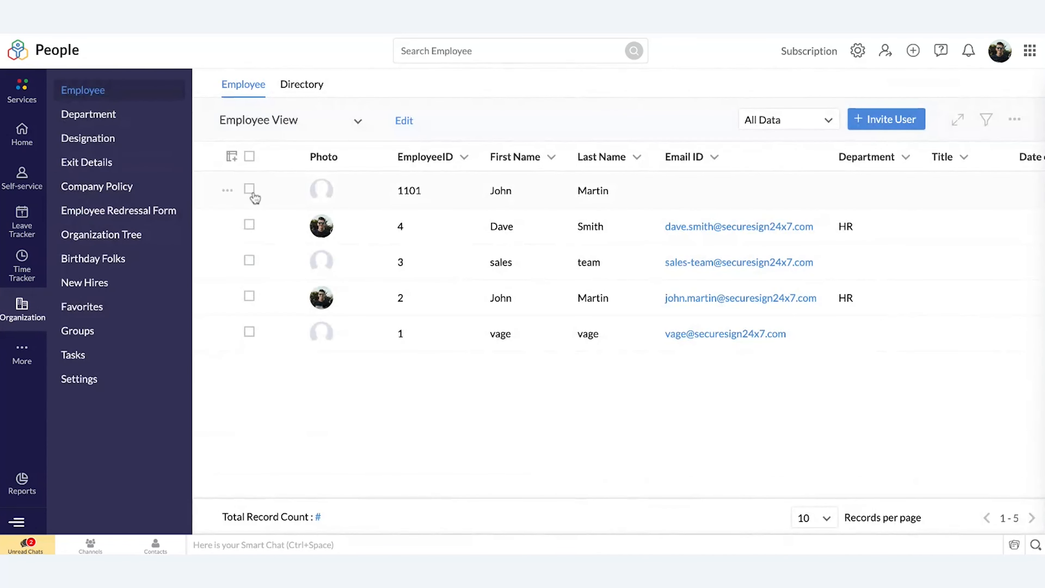
left_click(249, 225)
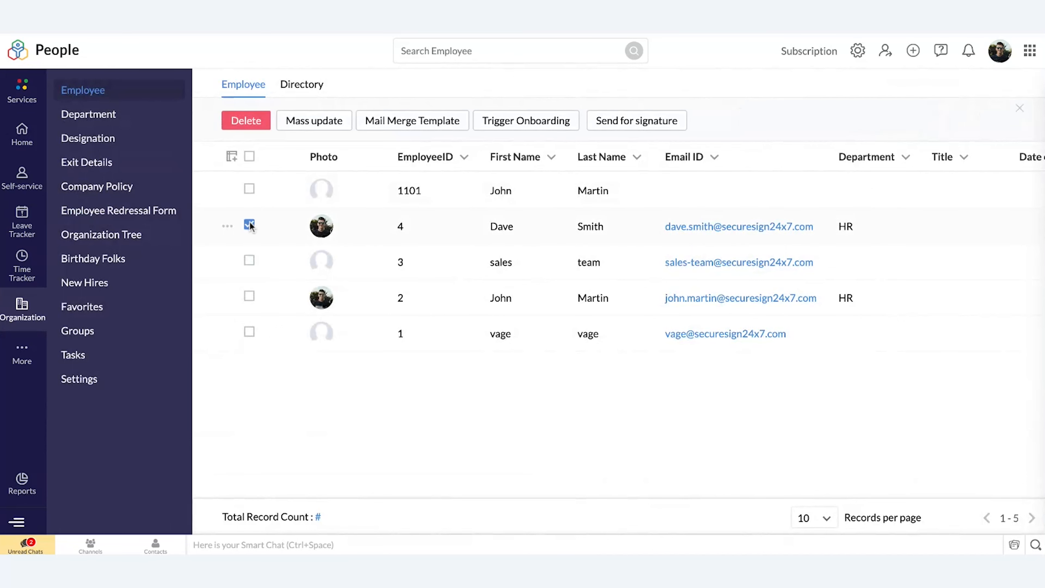
left_click(249, 225)
left_click(249, 225)
left_click(640, 123)
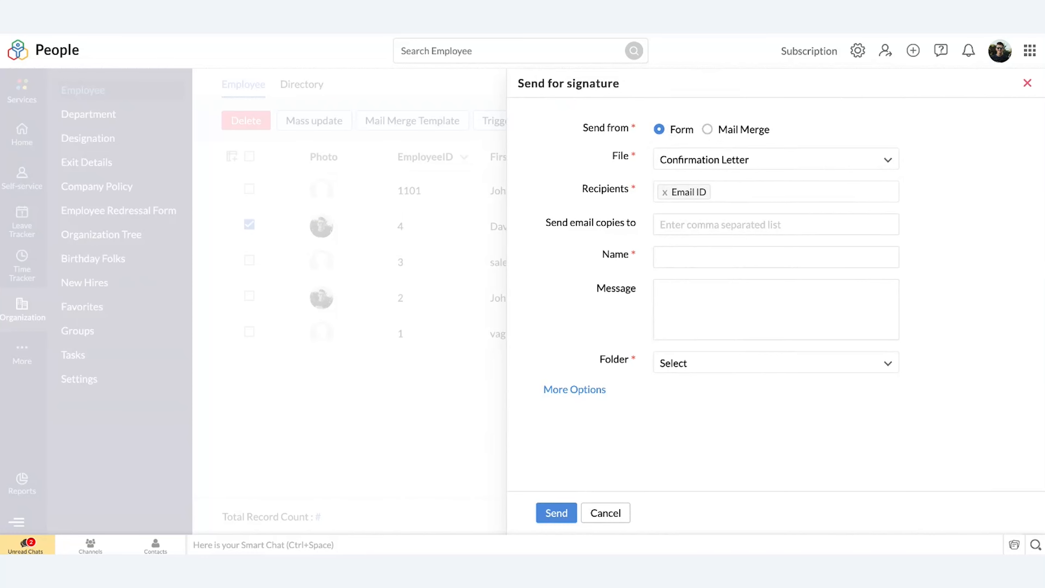
Step: Select Confirmation Letter as the form file and go through the email copies, name and message fields
left_click(713, 161)
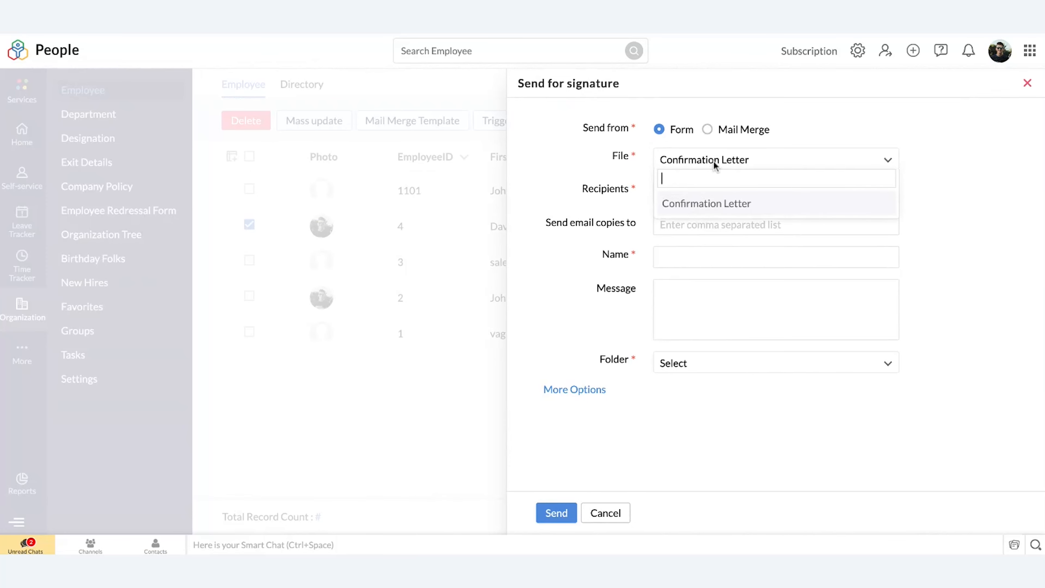
left_click(747, 202)
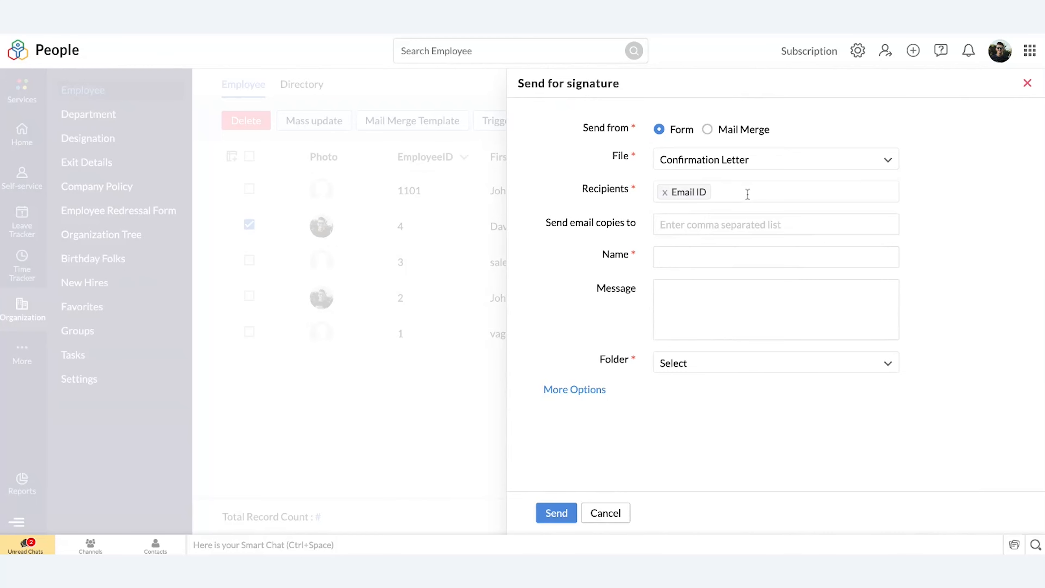
left_click(722, 227)
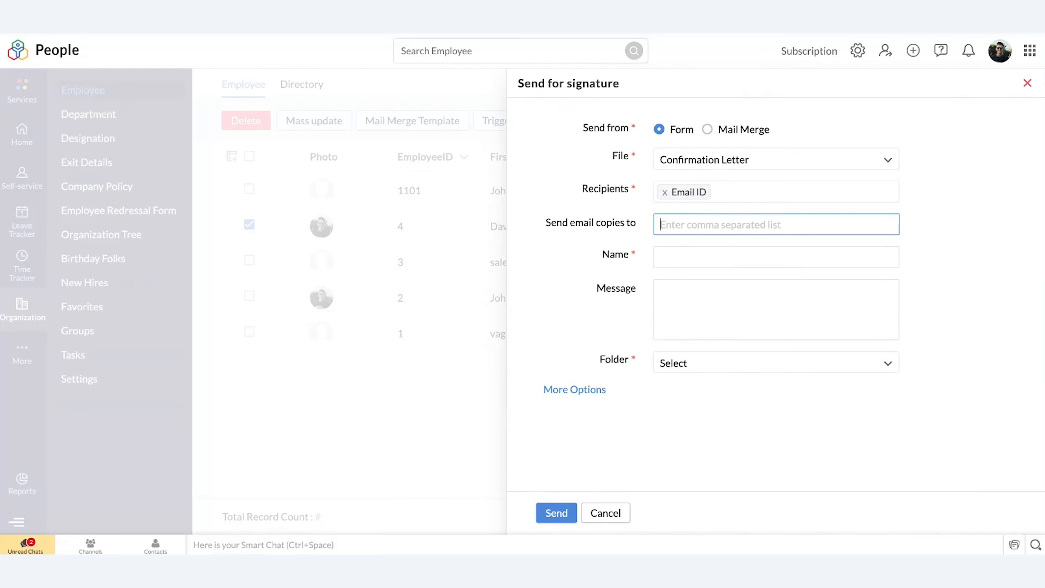
left_click(704, 260)
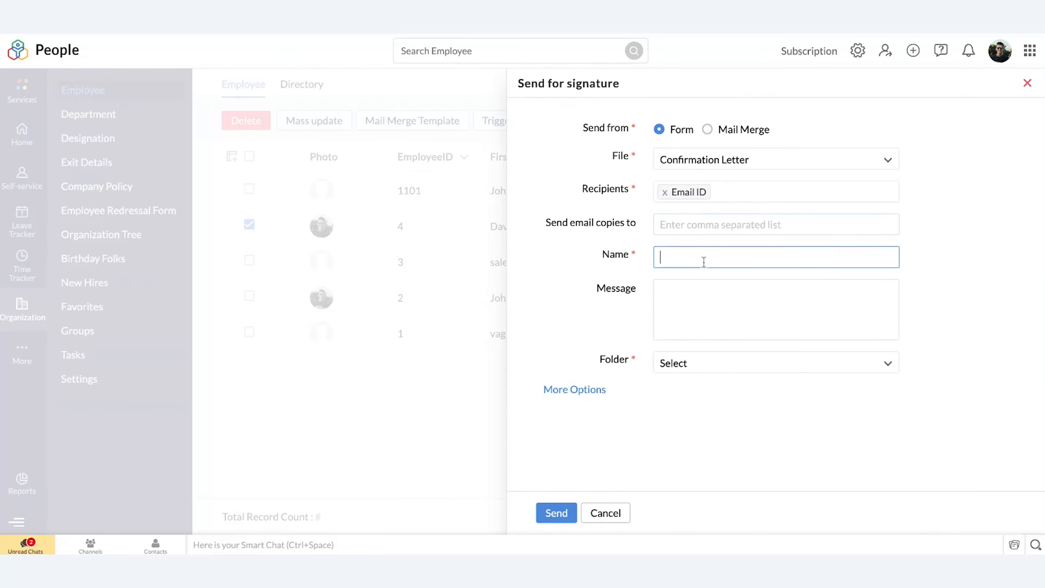
left_click(701, 306)
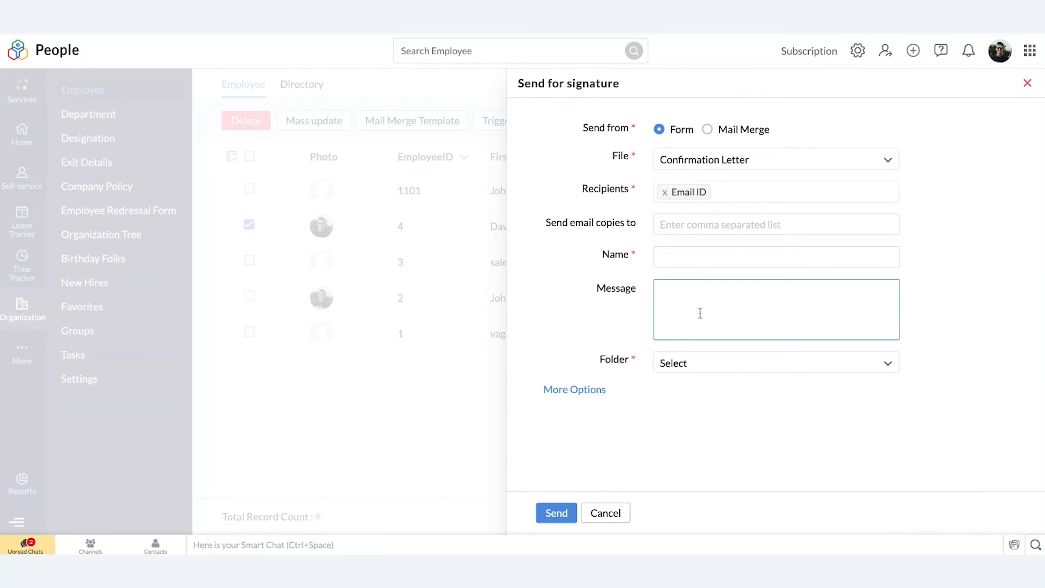
Step: Enable the expiration date, reminder and employee files copy in the additional options, and review the automatic website redirection settings
left_click(595, 395)
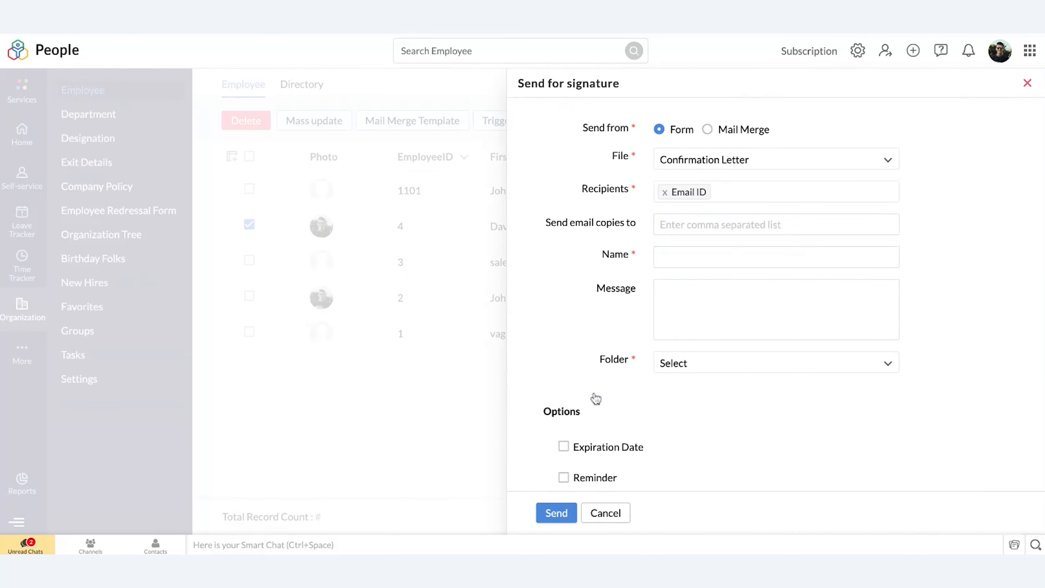
scroll(596, 398, "down", 3)
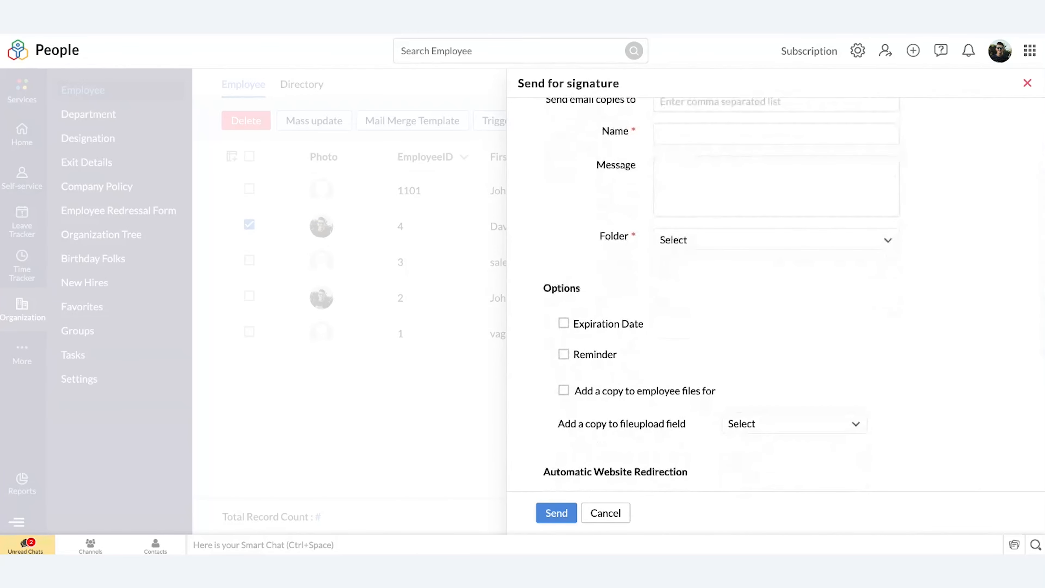
left_click(564, 324)
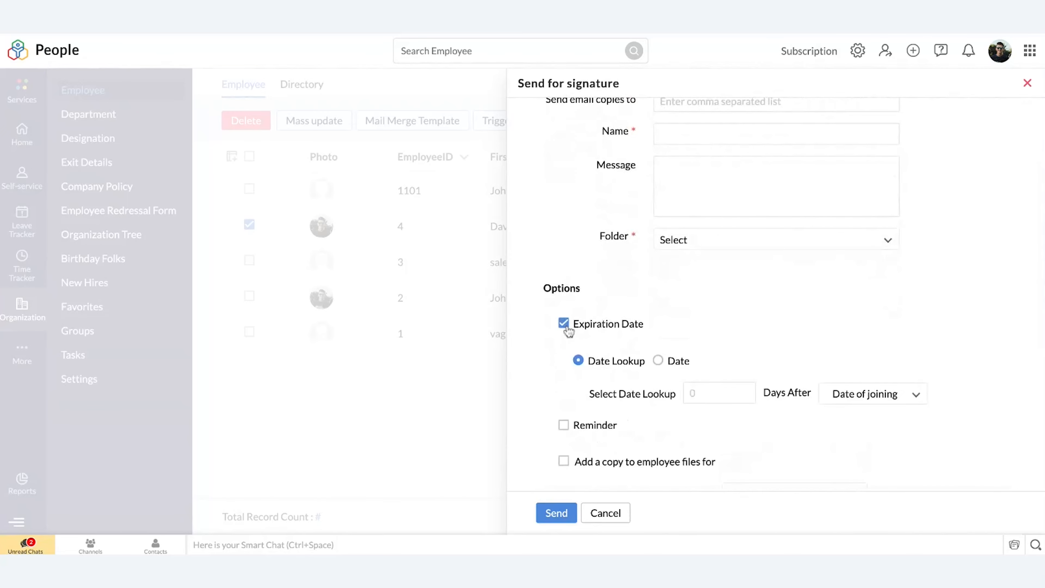
scroll(569, 332, "down", 2)
left_click(564, 356)
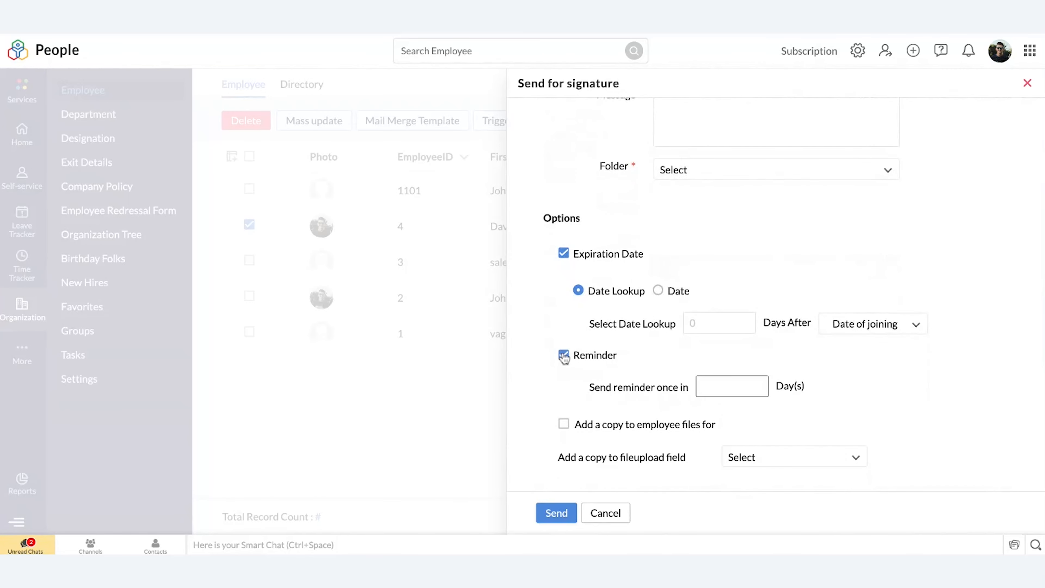
scroll(563, 356, "down", 1)
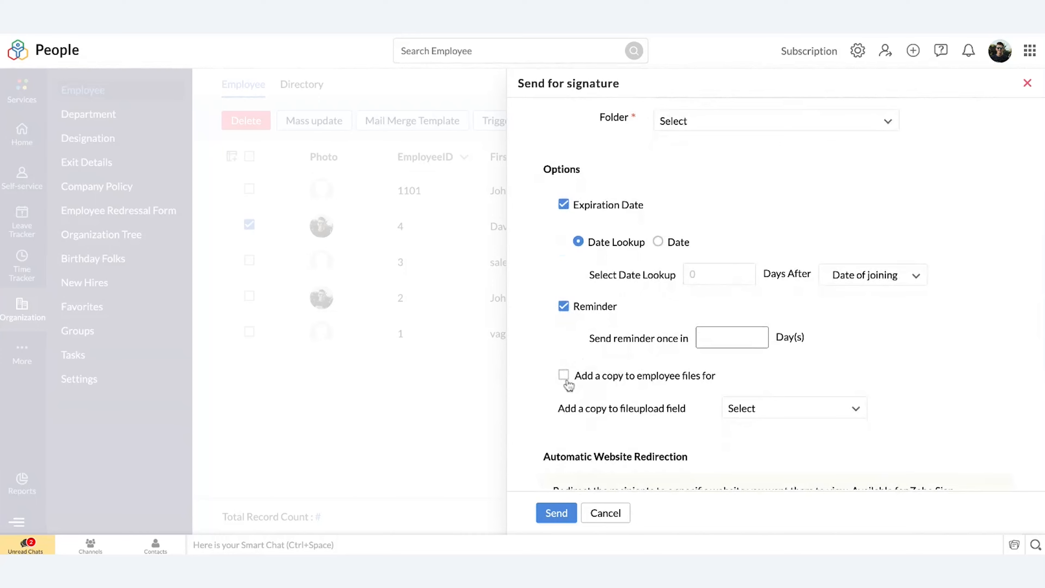
left_click(564, 376)
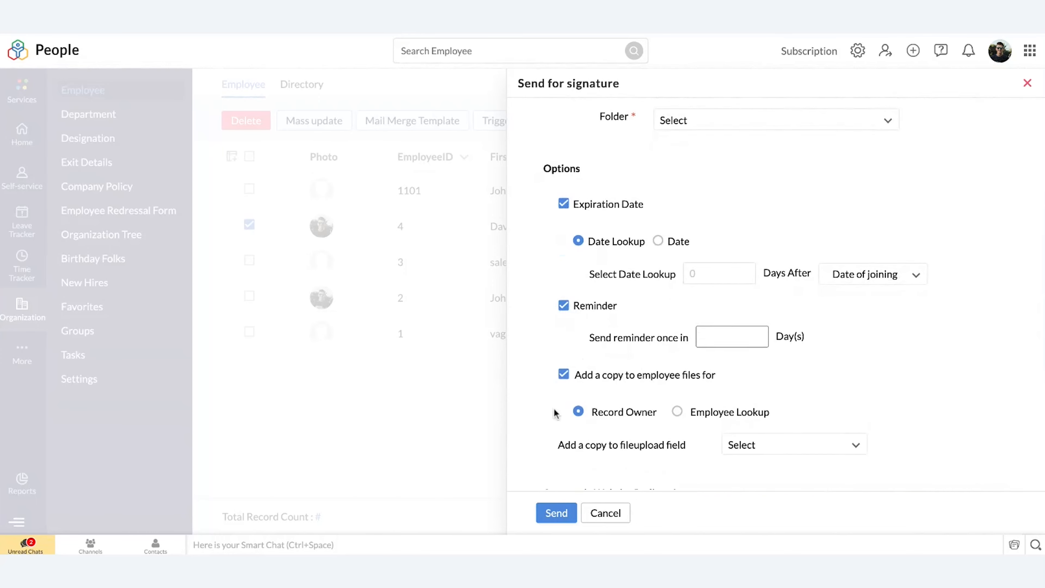
scroll(554, 410, "down", 2)
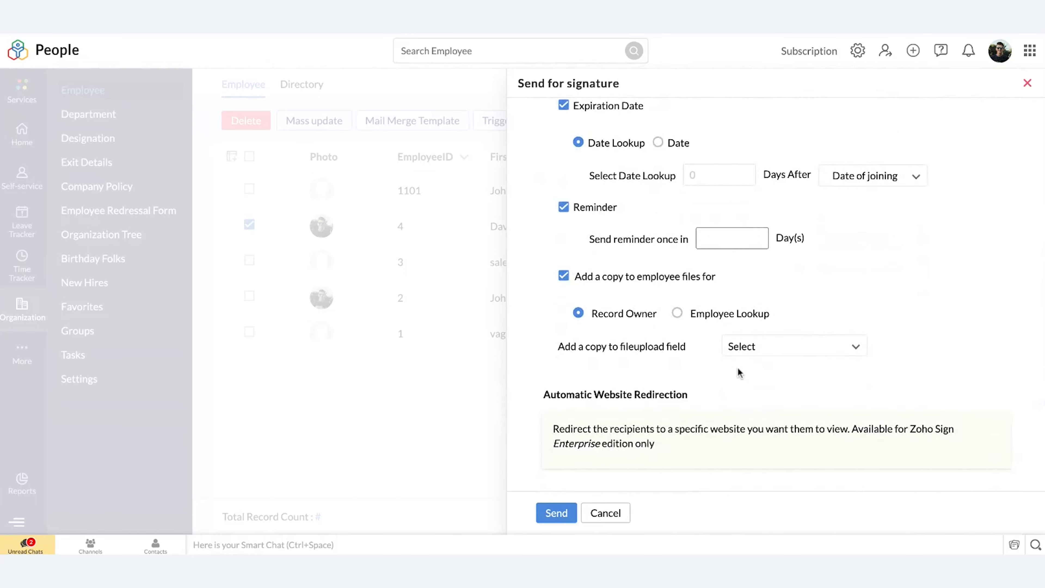
scroll(737, 369, "down", 2)
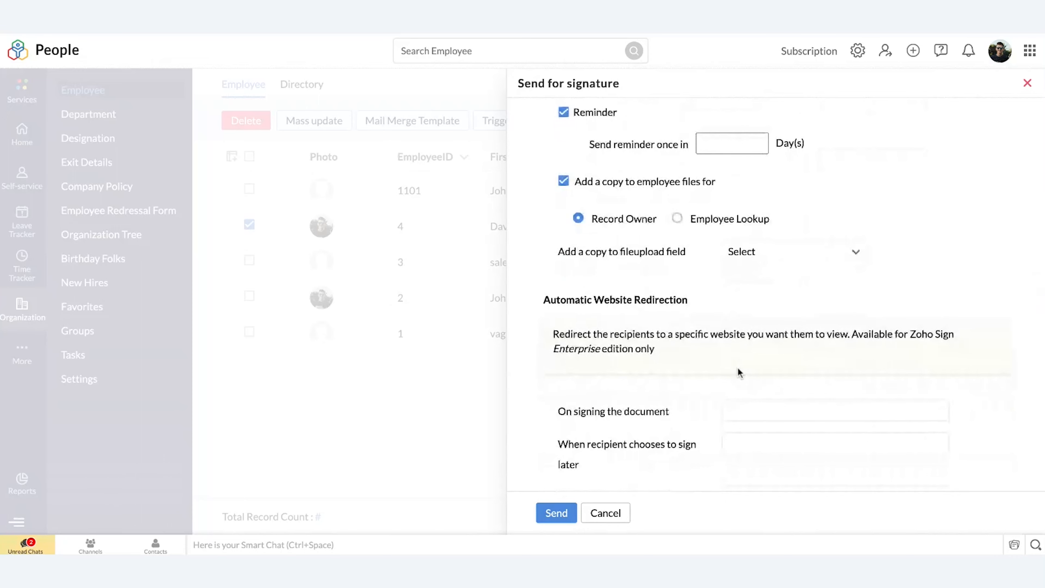
scroll(737, 370, "down", 2)
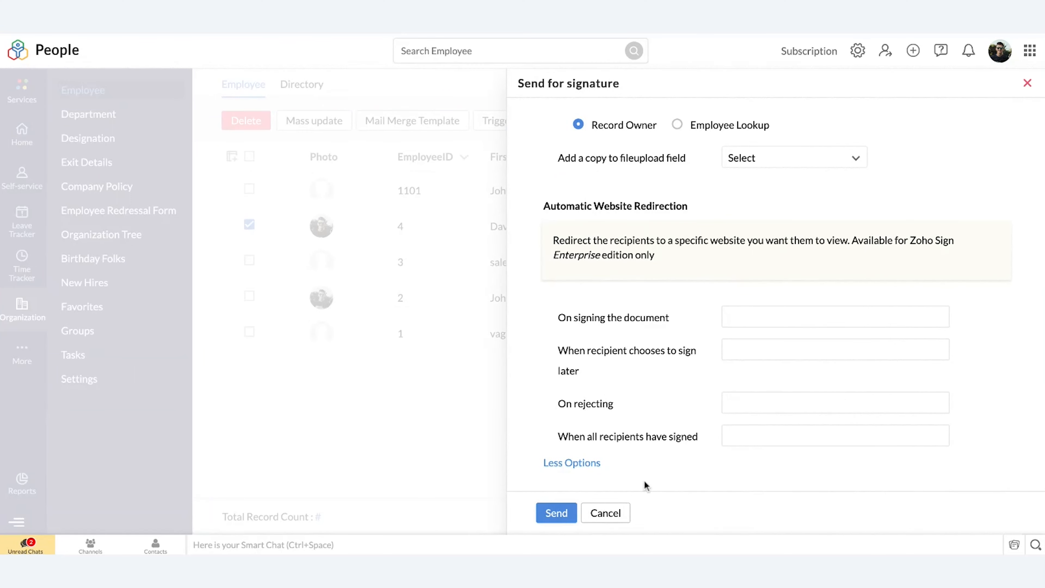
Step: Cancel the form-based request and start a new signature request for the same employee with Mail Merge as the source
left_click(617, 518)
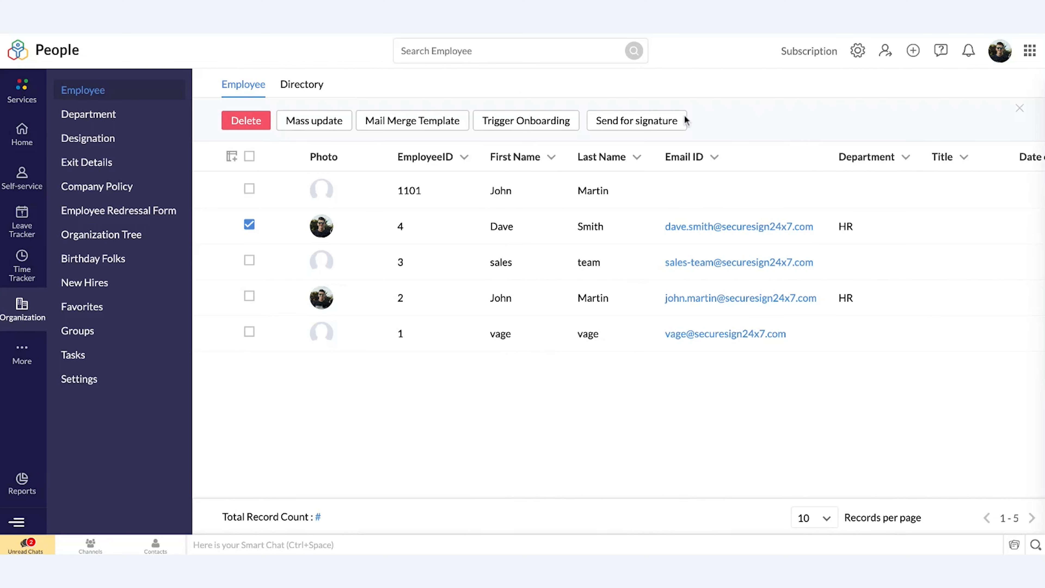
left_click(640, 124)
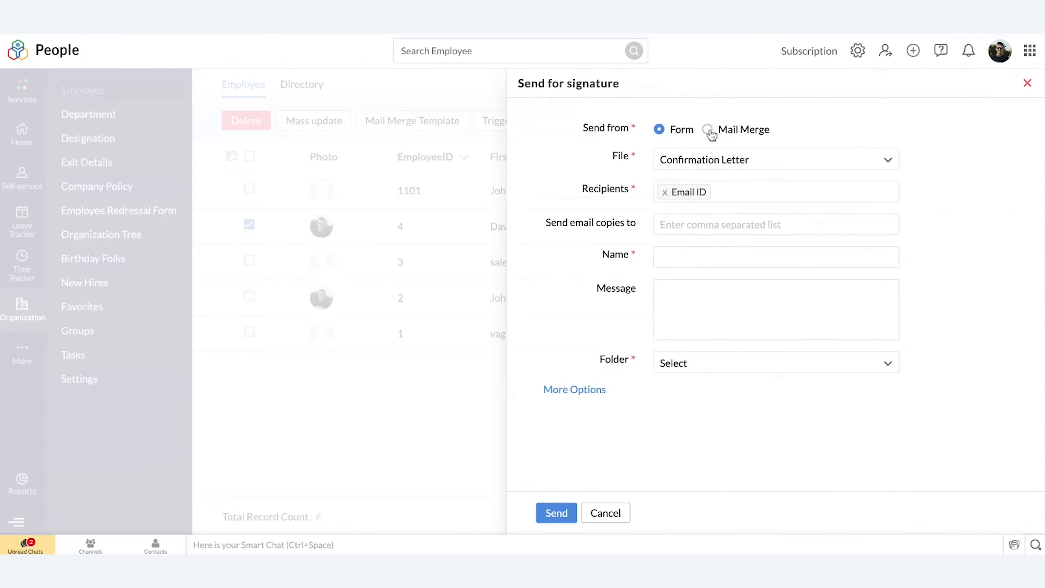
left_click(707, 130)
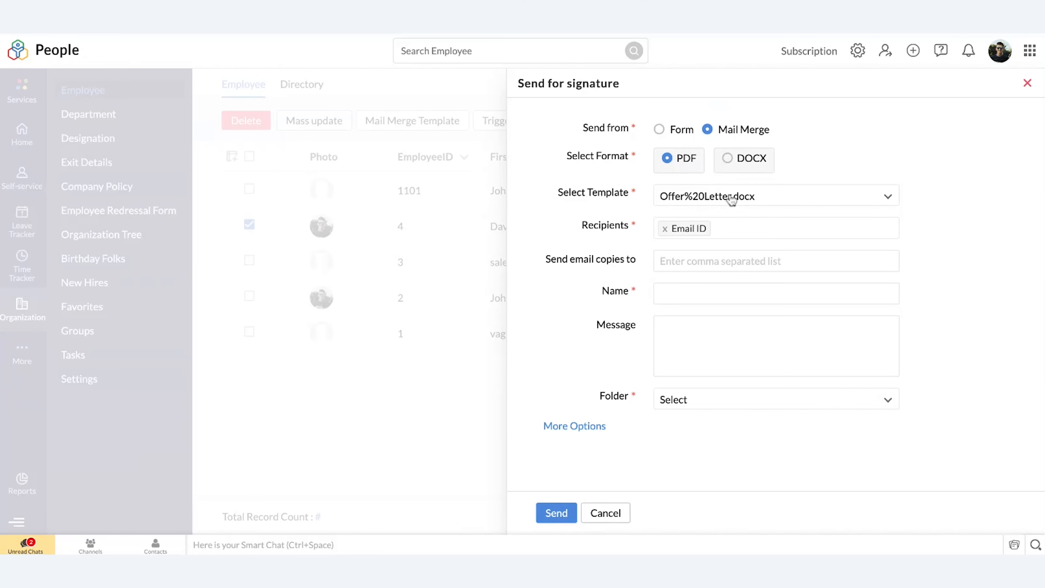
Step: Fill in the request's name for the Offer%20Letter.docx mail merge template and choose Employee onboarding as the folder
left_click(698, 262)
left_click(694, 293)
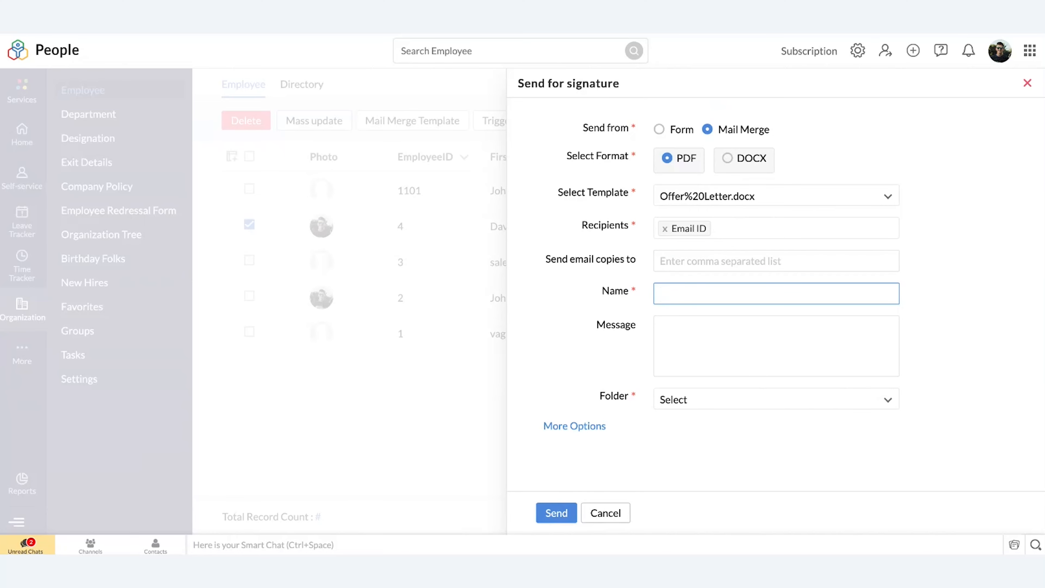
type("saro")
left_click(687, 400)
scroll(716, 325, "down", 1)
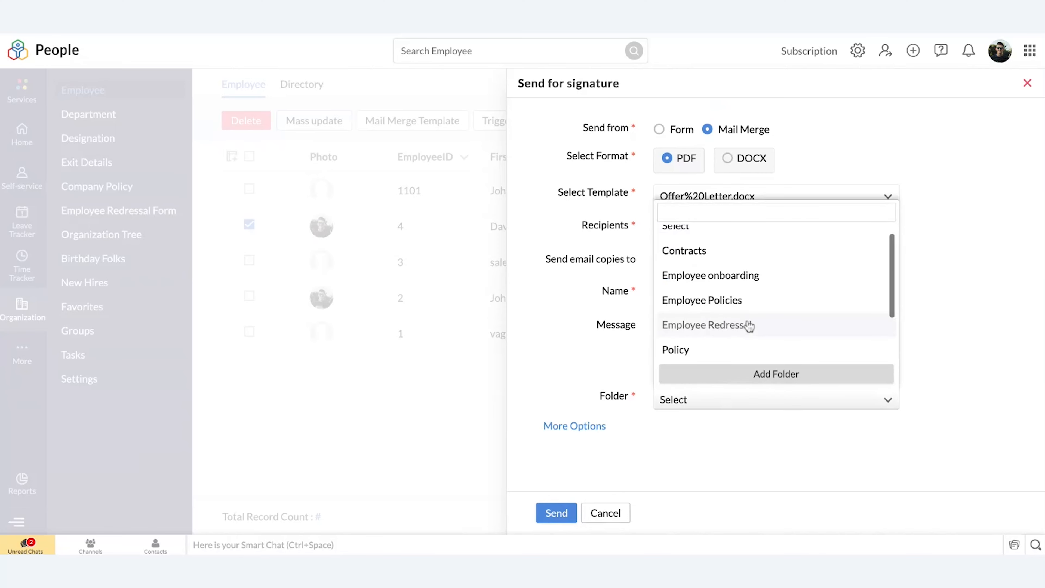
left_click(787, 281)
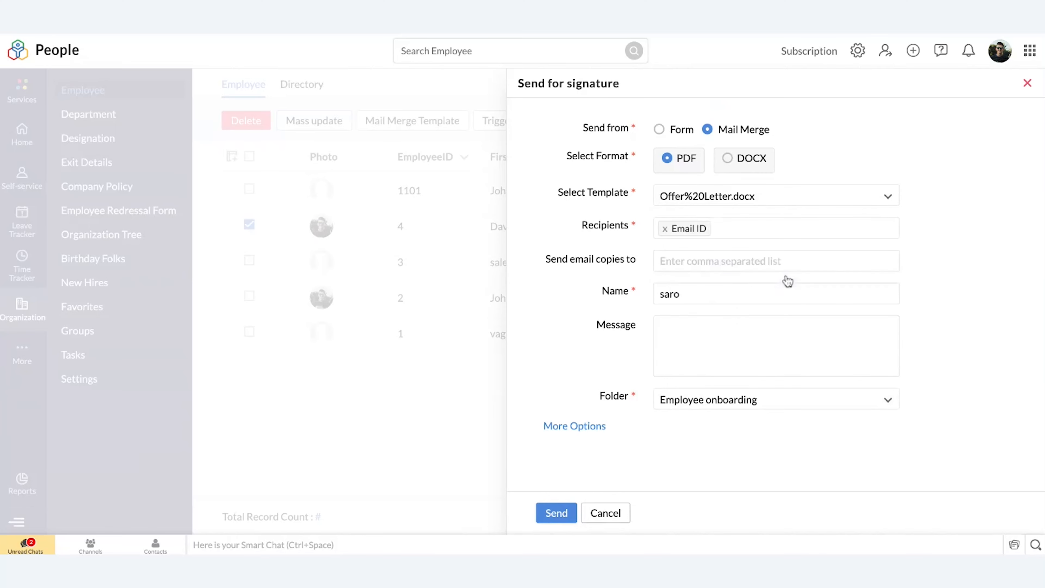
Step: Send the mail merge request for signature and close the request form
left_click(557, 515)
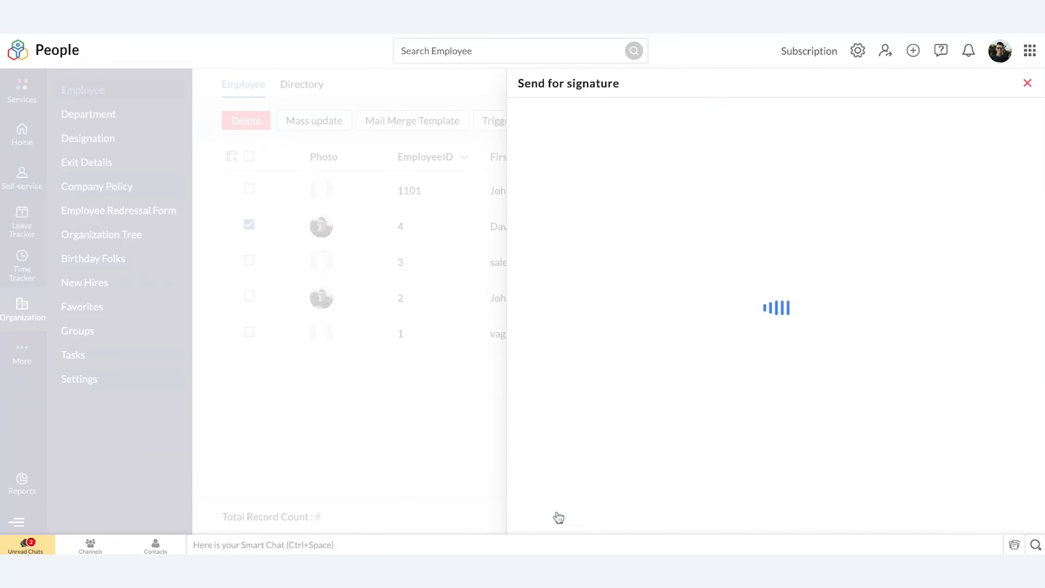
left_click(716, 66)
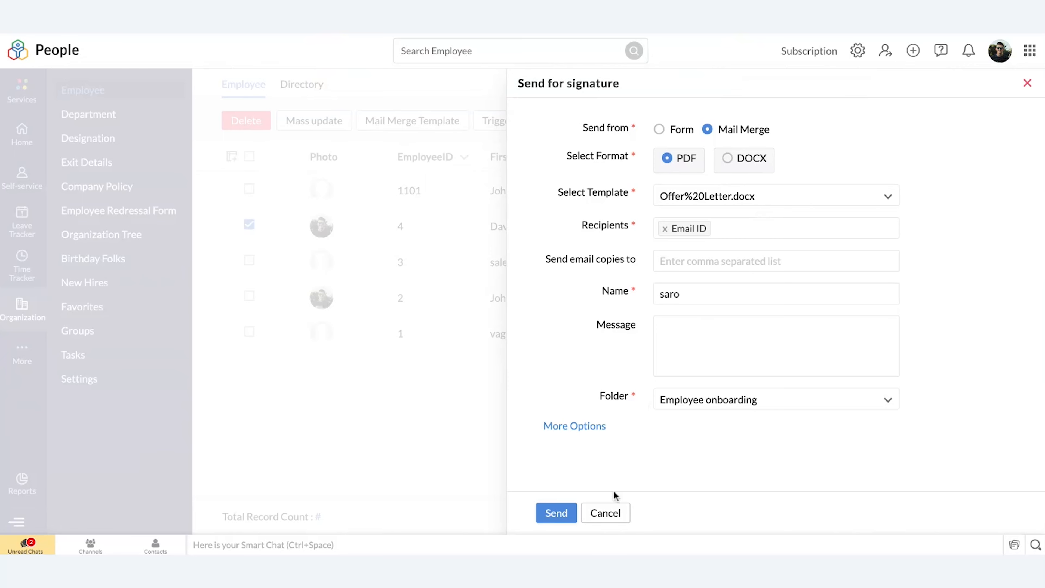
left_click(605, 512)
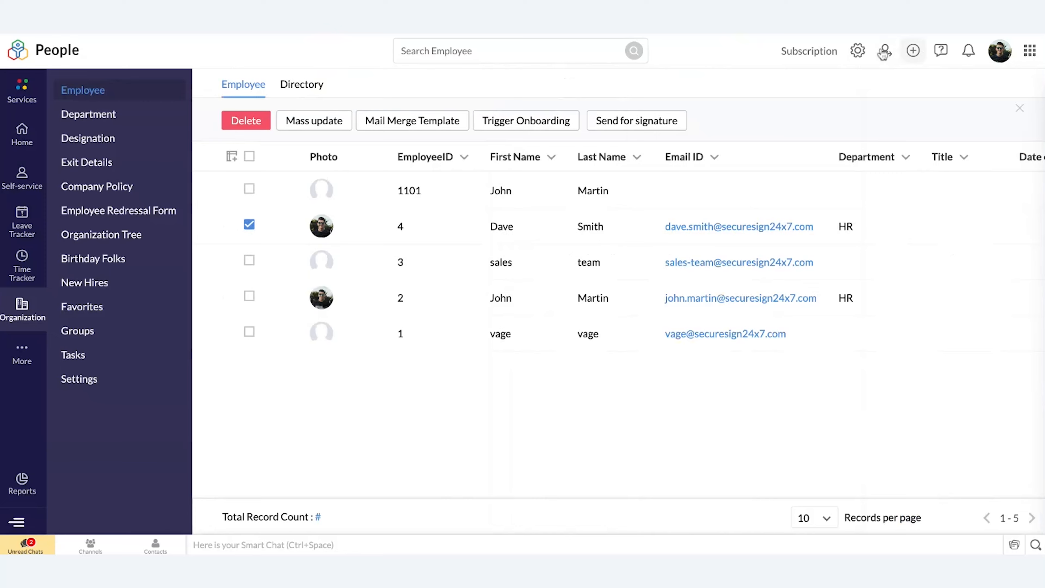
Step: Examine the Forms list in the customization settings and the options for adding a new form, without creating one
left_click(858, 52)
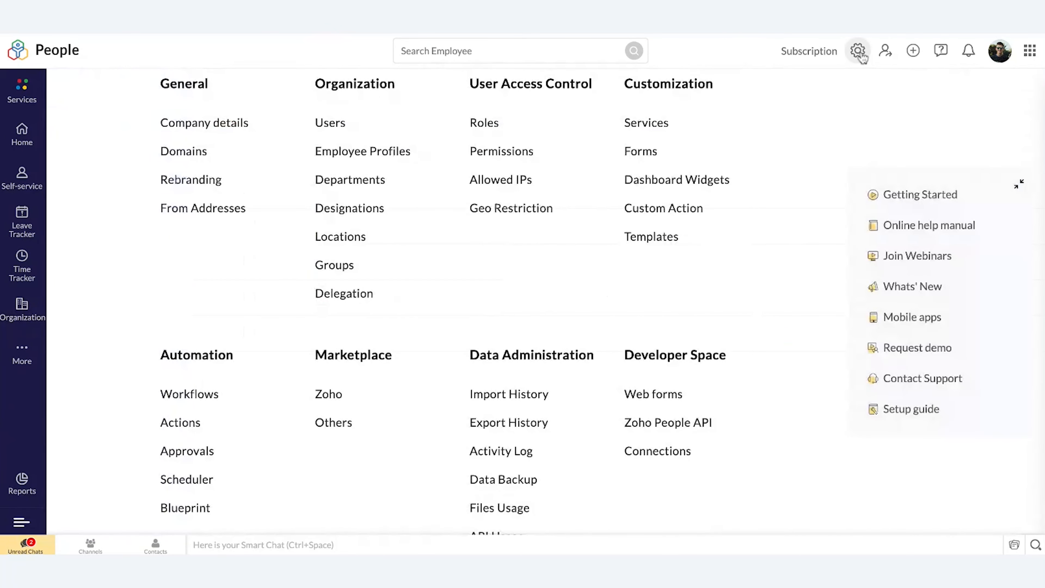
scroll(549, 336, "down", 1)
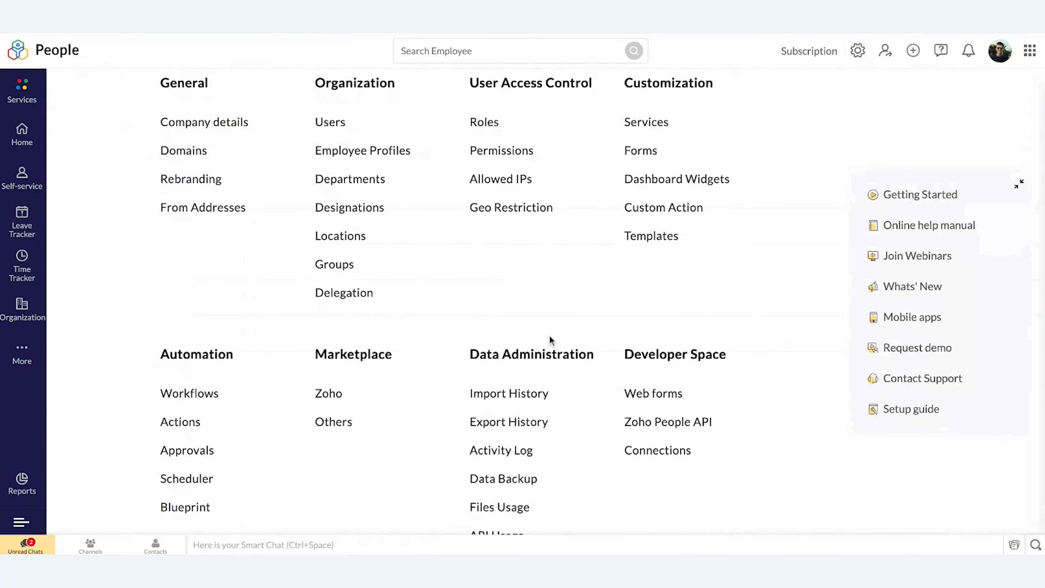
scroll(549, 336, "up", 1)
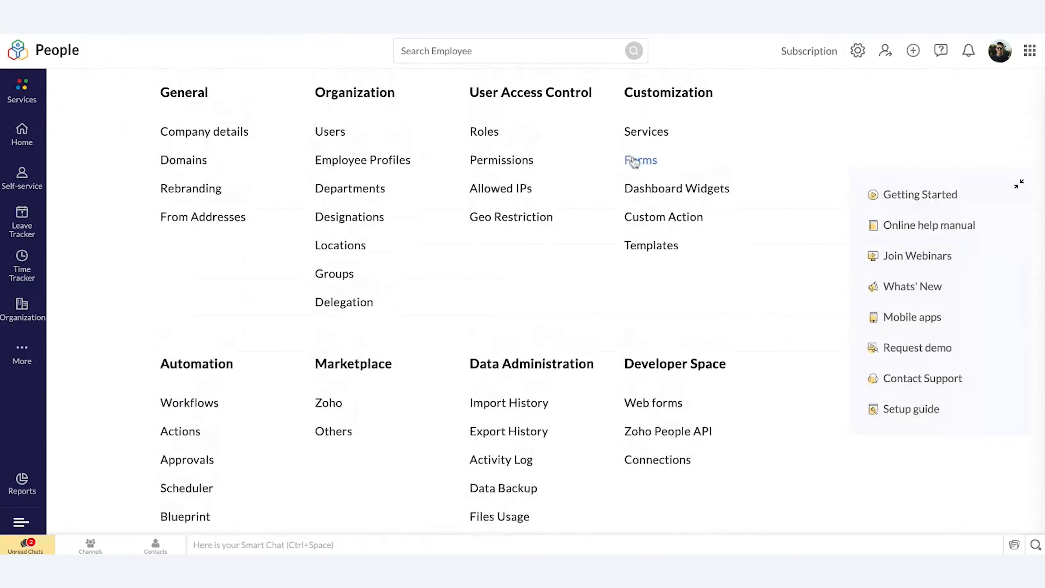
left_click(637, 155)
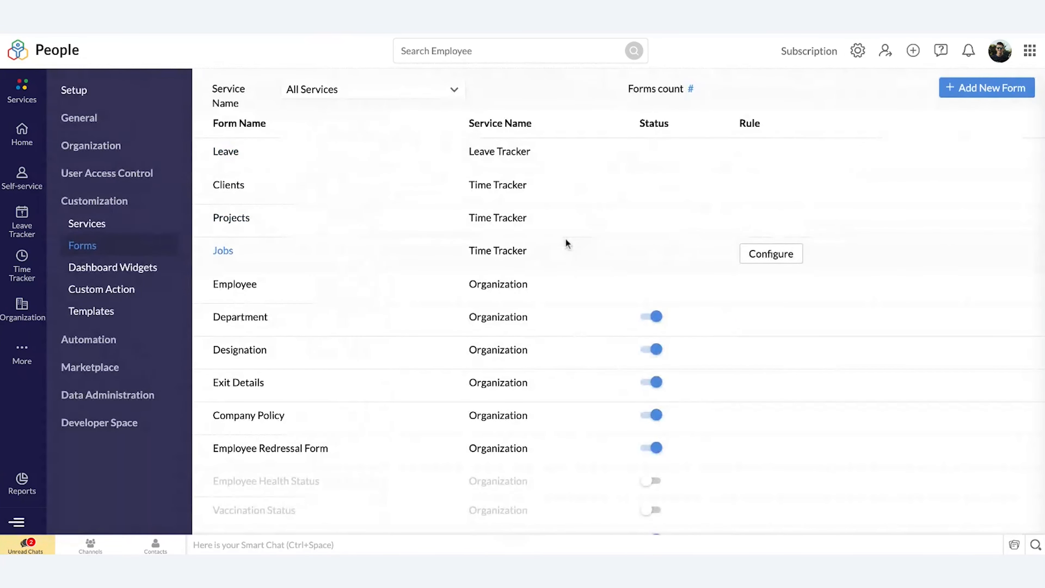
scroll(566, 239, "down", 1)
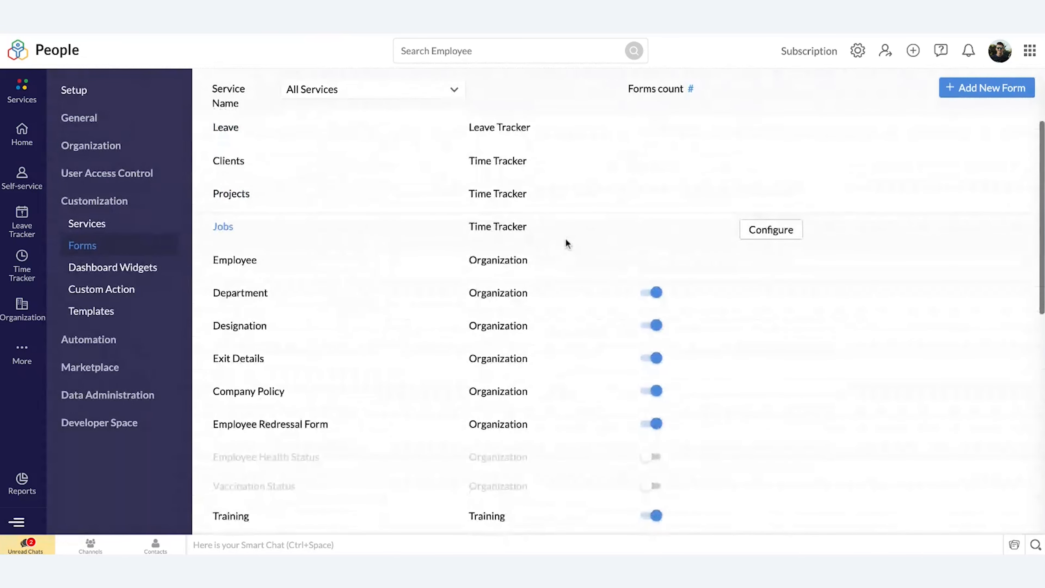
scroll(565, 240, "up", 1)
left_click(975, 88)
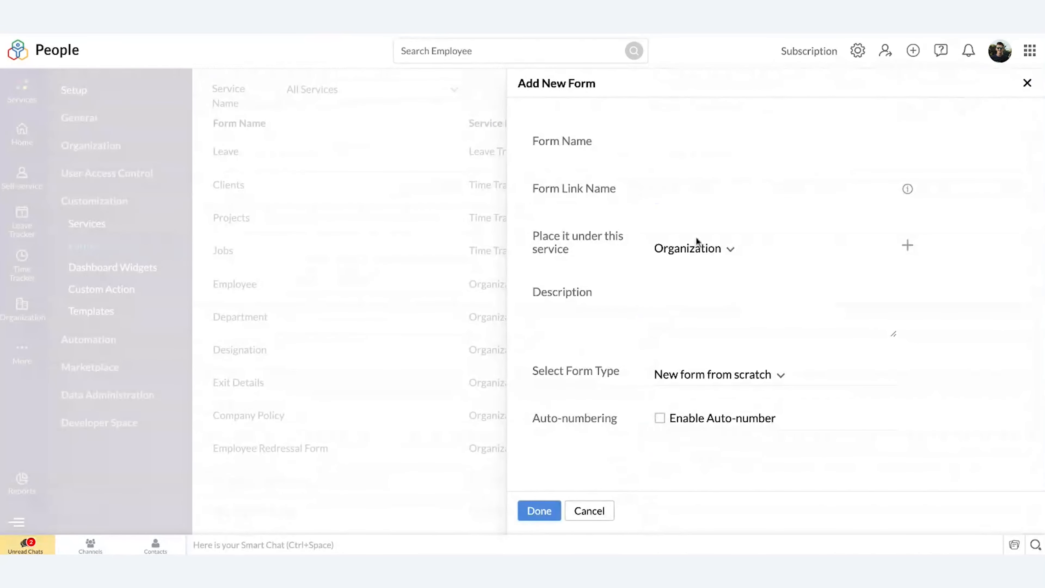
left_click(597, 511)
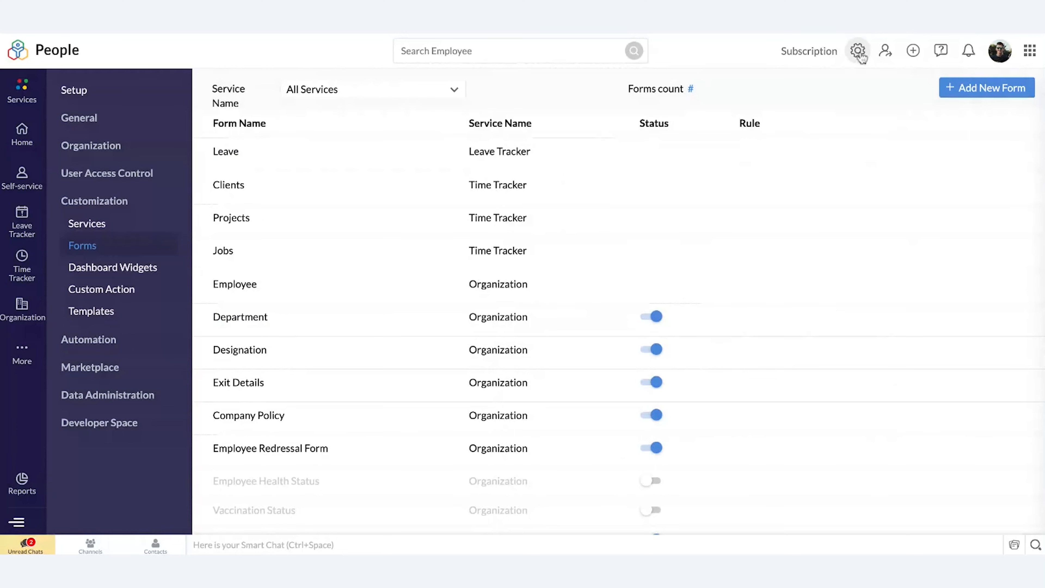
Step: Open the Templates customization settings and view the mail merge templates
left_click(860, 56)
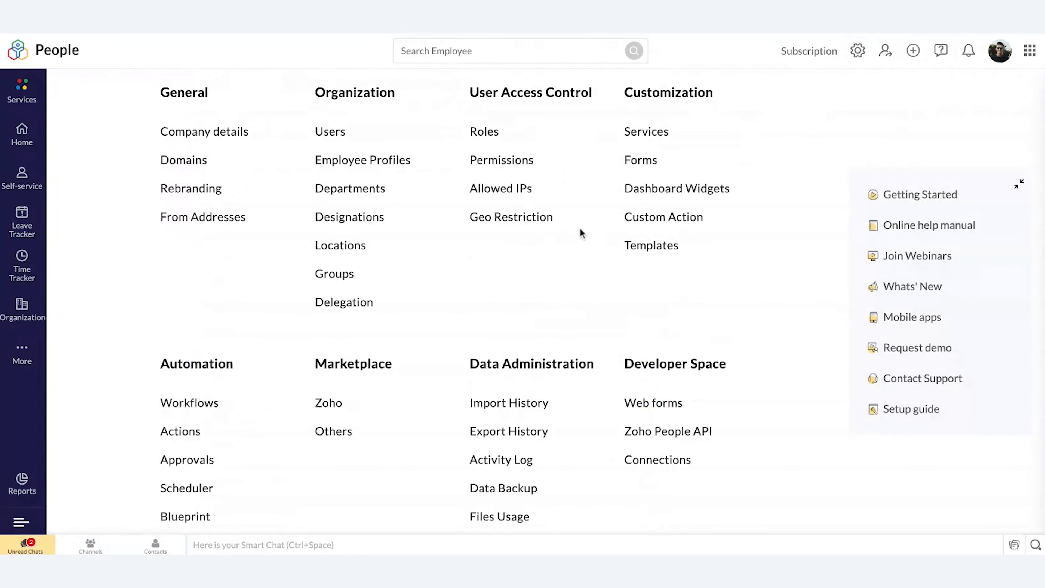
left_click(642, 247)
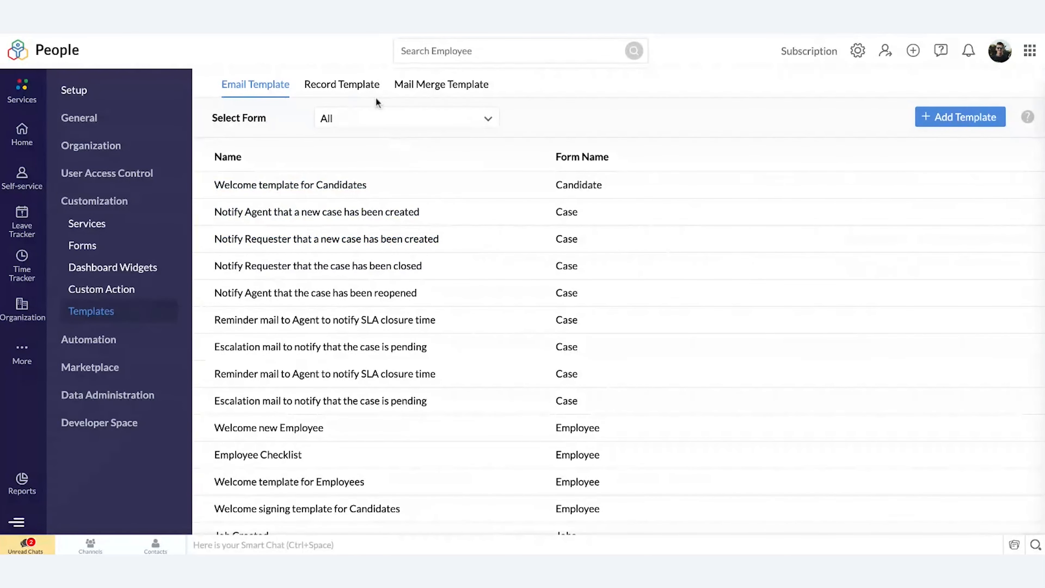
left_click(411, 88)
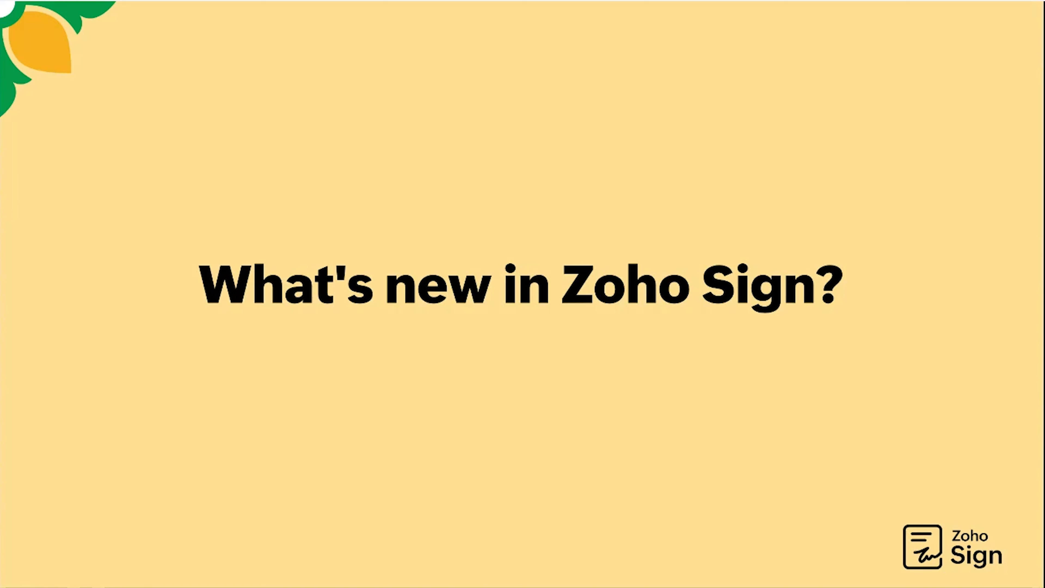
key("Right")
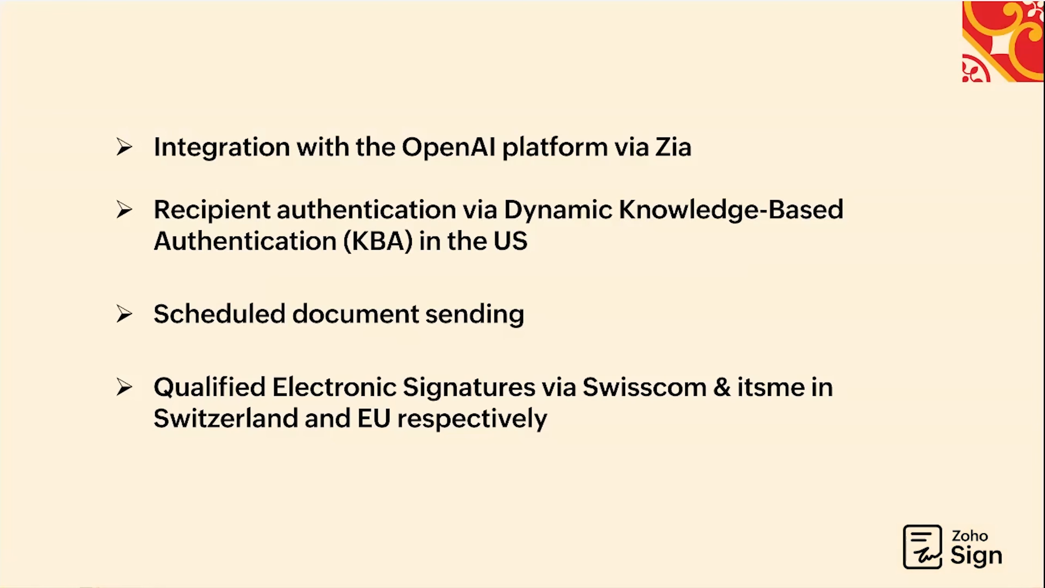